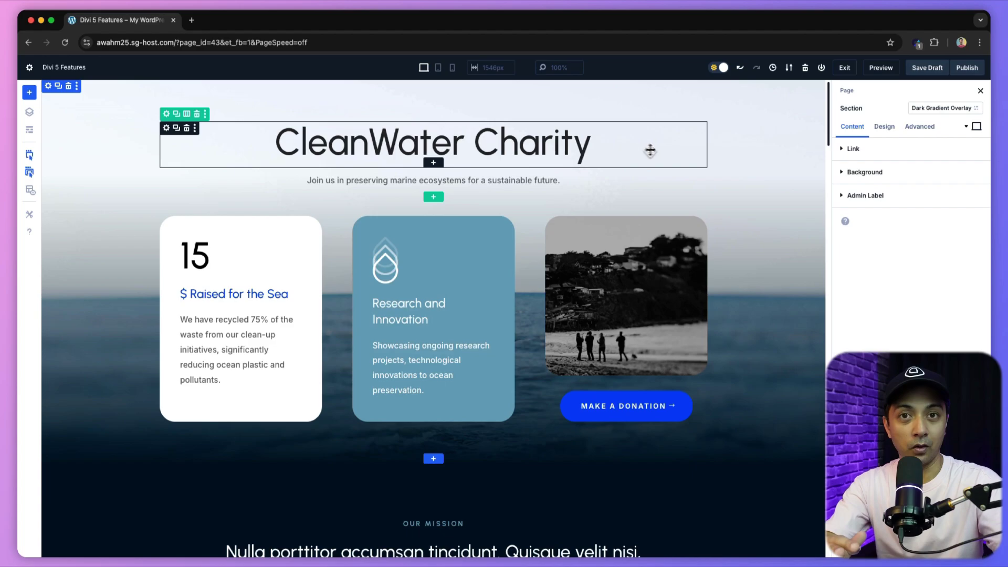
- Append "site" to the hero heading so it reads "CleanWater Charity site"
{"action": "left_click", "coordinate": [552, 149]}
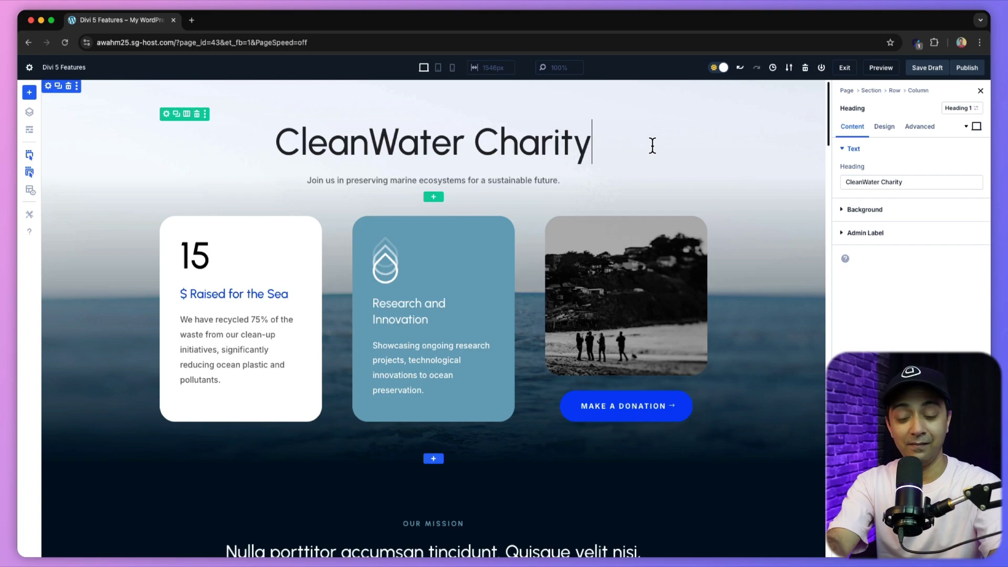
{"action": "type", "text": "site"}
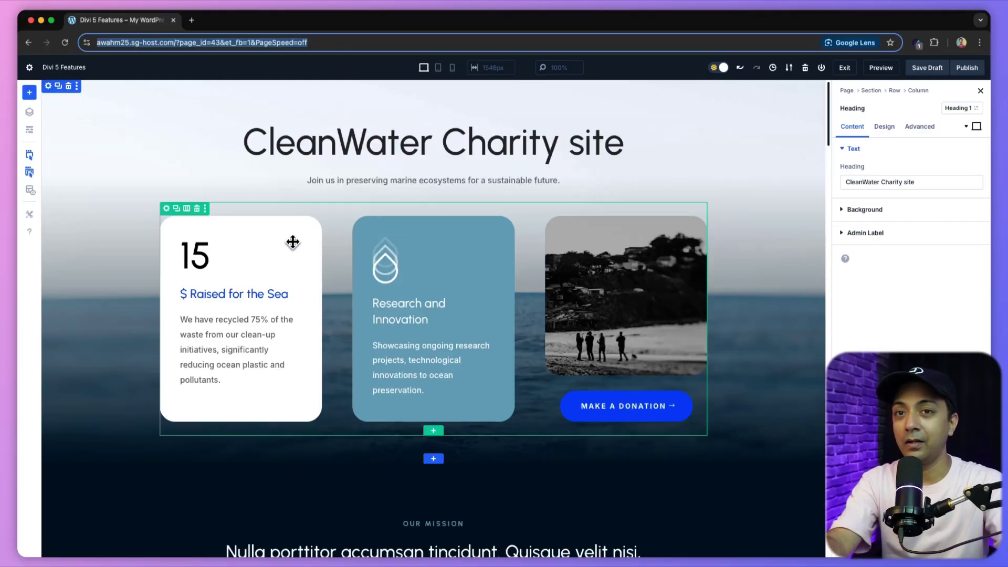
{"action": "right_click", "coordinate": [292, 146]}
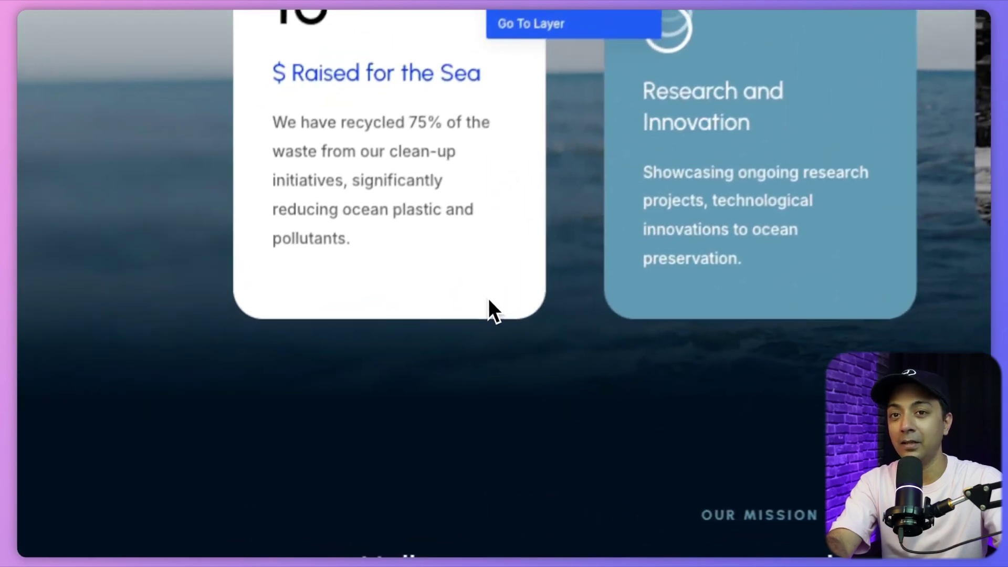
{"action": "left_click", "coordinate": [293, 410]}
{"action": "right_click", "coordinate": [505, 291]}
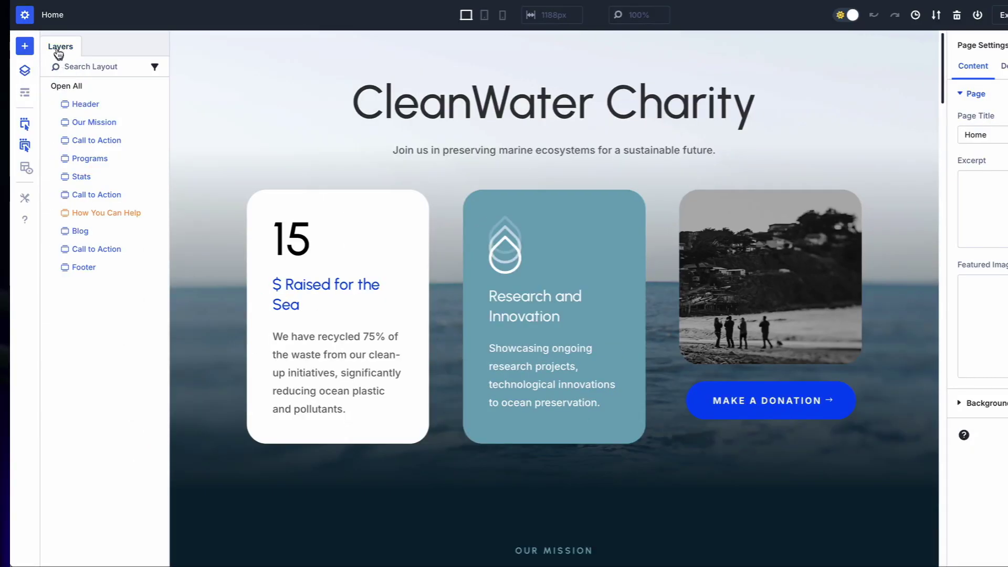
- Dock the Layers panel beneath the Page Settings panel
{"action": "left_click_drag", "start_coordinate": [59, 52], "coordinate": [964, 391]}
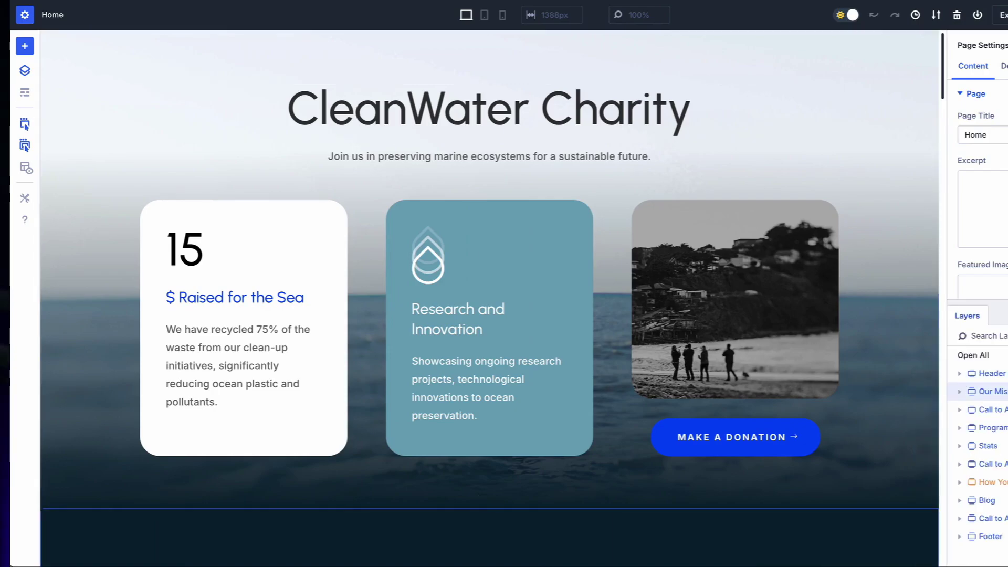
- Dock the Builder Settings panel along the canvas's left edge and add the Layers panel as a tab beside it
{"action": "left_click", "coordinate": [25, 198]}
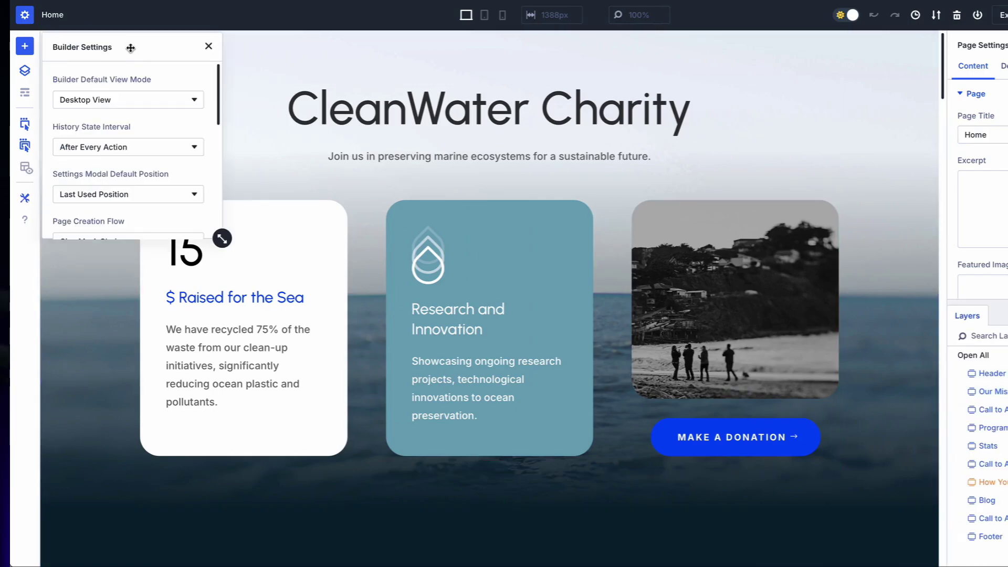
{"action": "left_click_drag", "start_coordinate": [130, 47], "coordinate": [99, 56]}
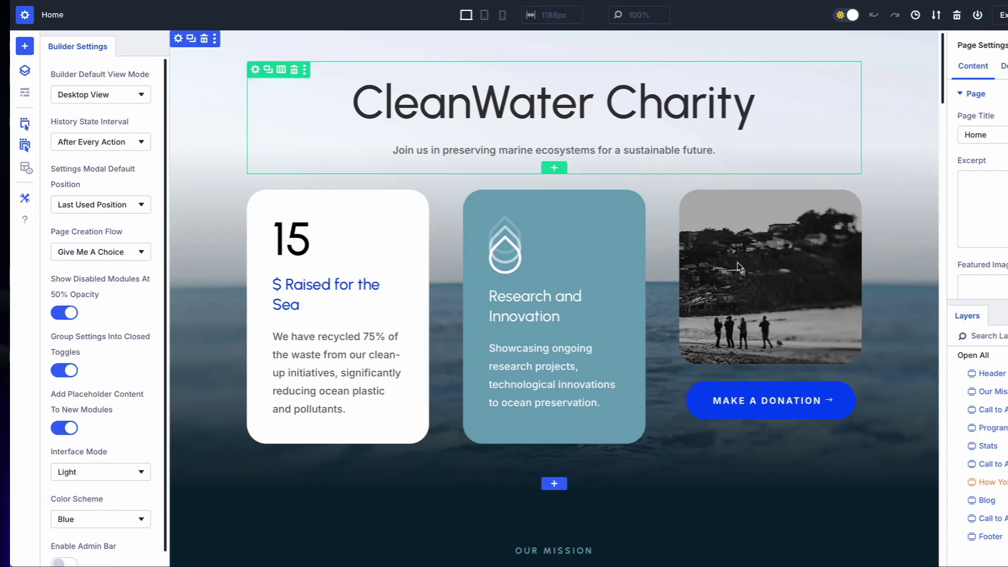
{"action": "left_click_drag", "start_coordinate": [970, 320], "coordinate": [158, 61]}
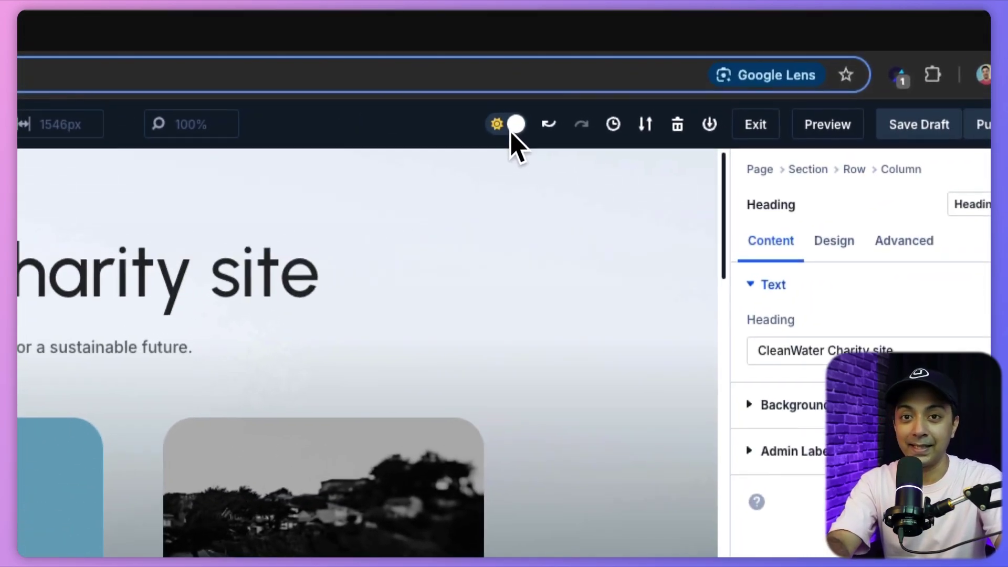
- Toggle the builder interface between light and dark mode
{"action": "left_click", "coordinate": [500, 126]}
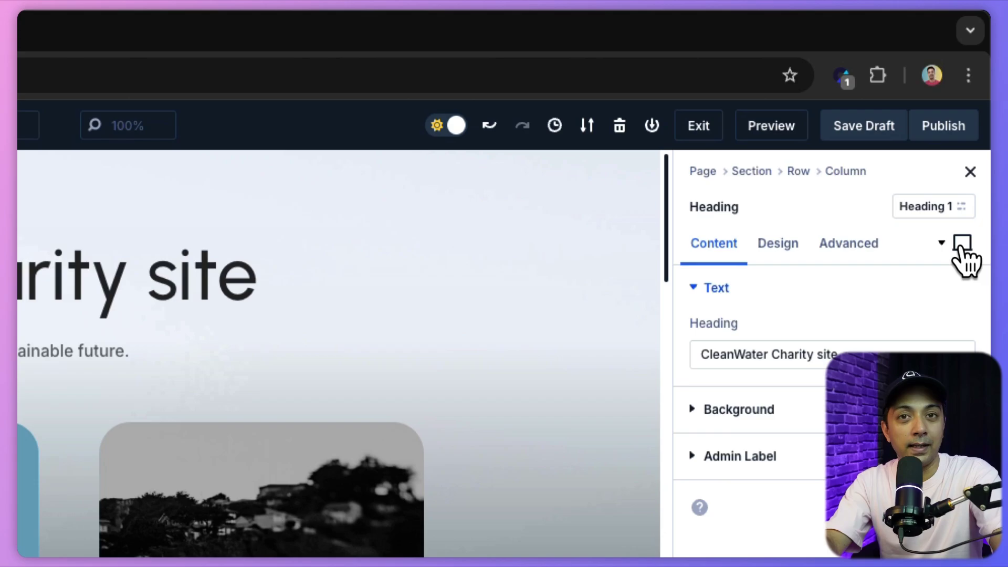
- Set the Hover-state background color of the white "$ Raised for the Sea" column to #e2e2e2
{"action": "left_click", "coordinate": [946, 243]}
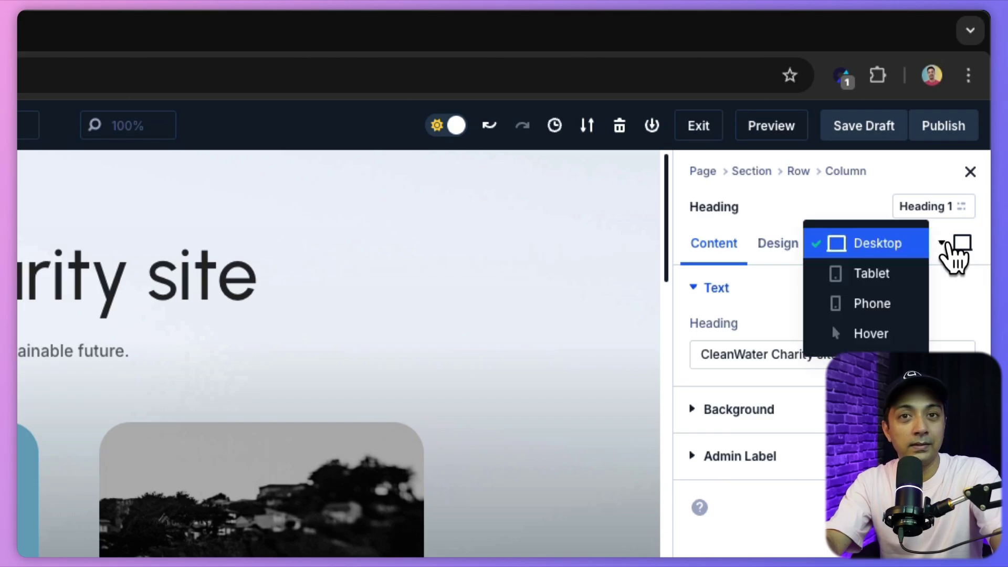
{"action": "left_click", "coordinate": [895, 335]}
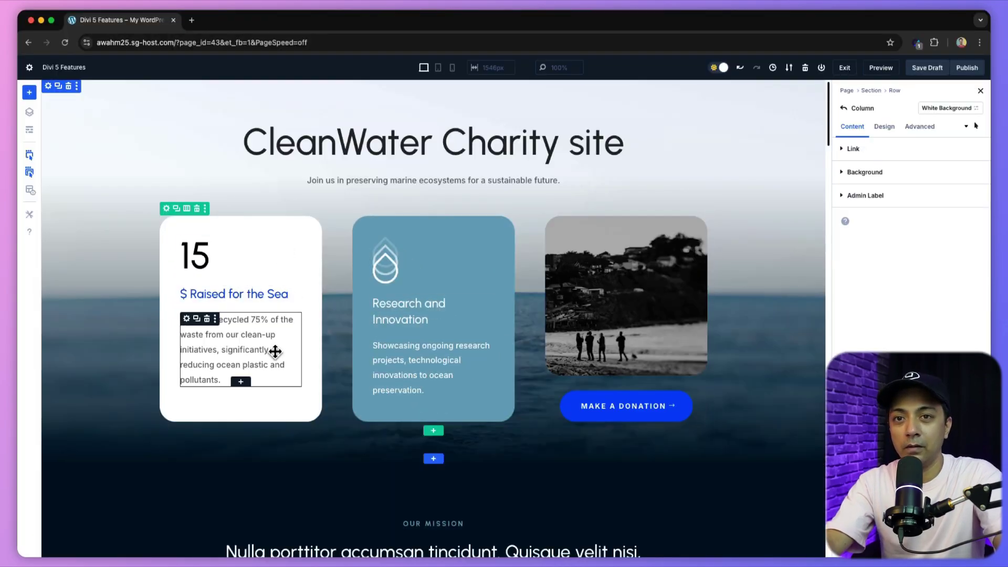
{"action": "left_click", "coordinate": [864, 171]}
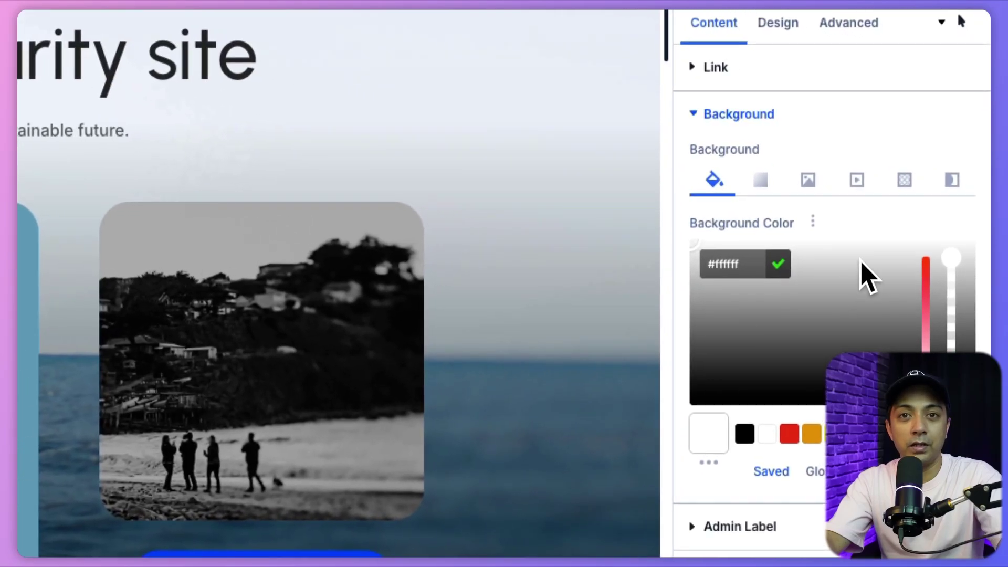
{"action": "left_click", "coordinate": [925, 244]}
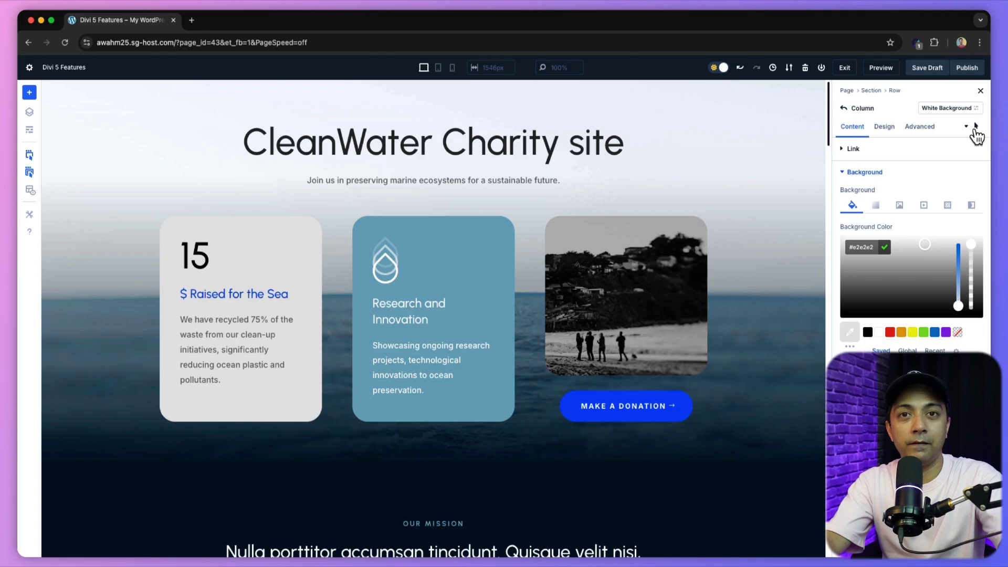
- Return the column settings to the Desktop state and preview the page
{"action": "left_click", "coordinate": [959, 37]}
{"action": "left_click", "coordinate": [975, 129]}
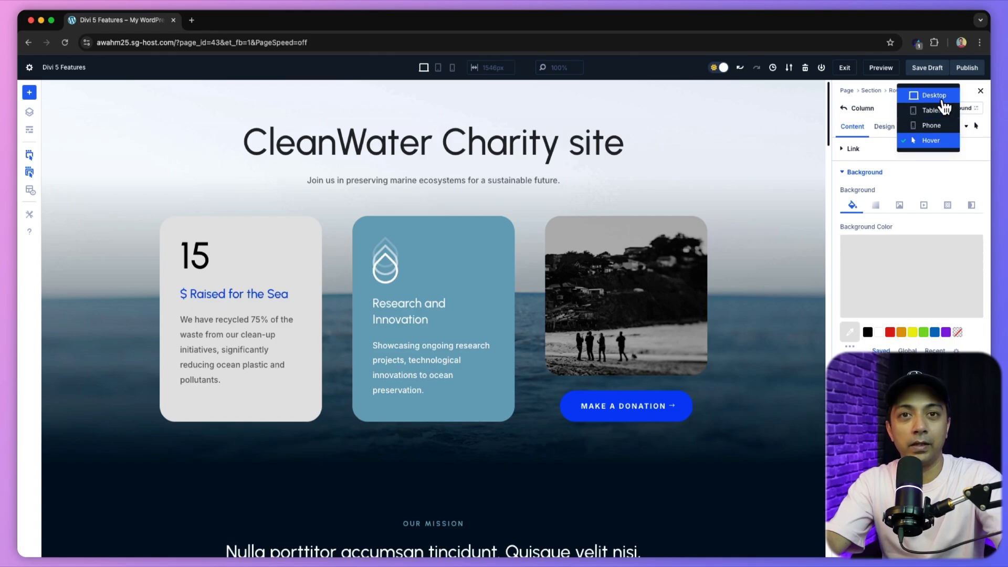
{"action": "left_click", "coordinate": [943, 100]}
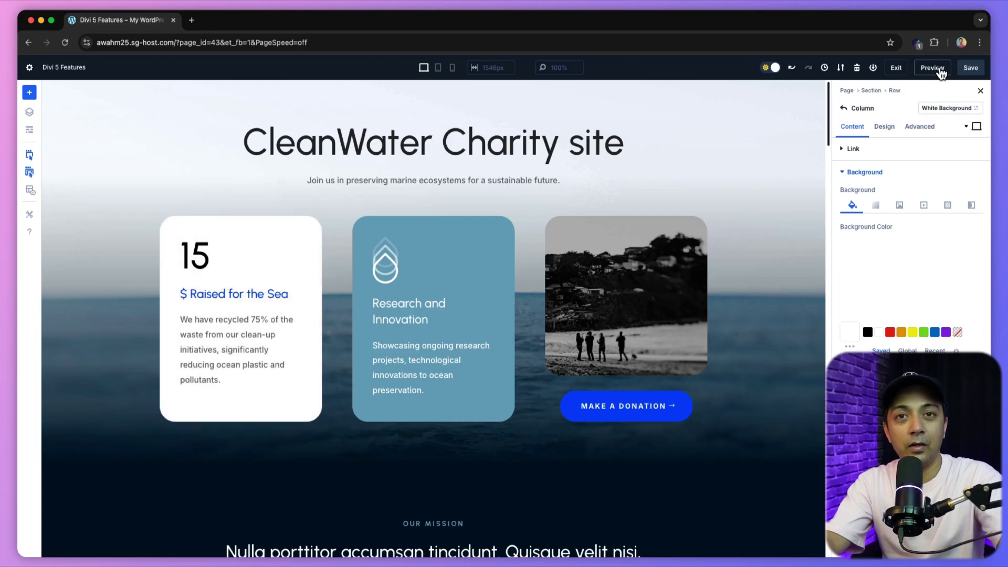
{"action": "left_click", "coordinate": [940, 69]}
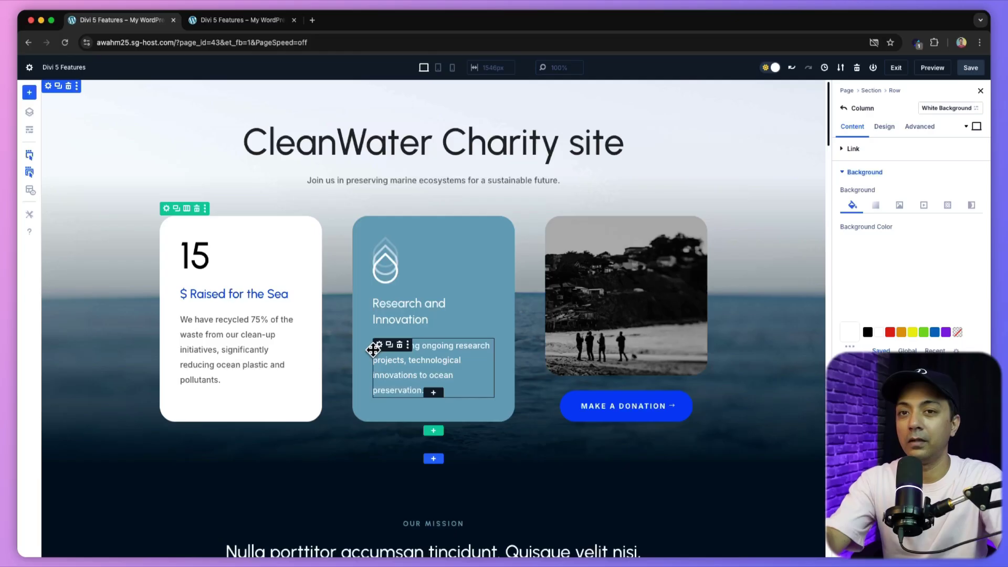
- Go from the paragraph in the "$ Raised for the Sea" card up to its parent column and row settings
{"action": "left_click", "coordinate": [220, 344]}
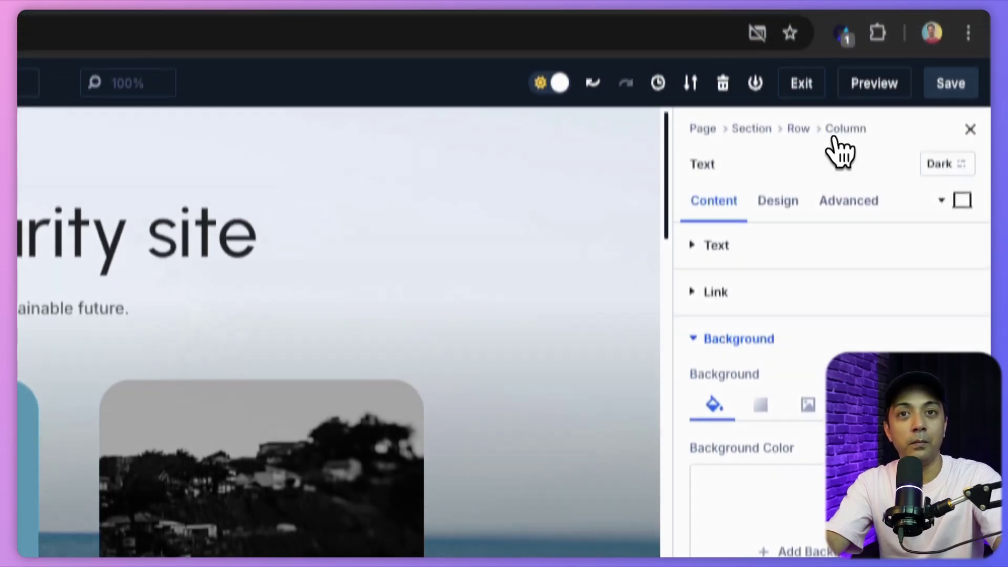
{"action": "left_click", "coordinate": [843, 130]}
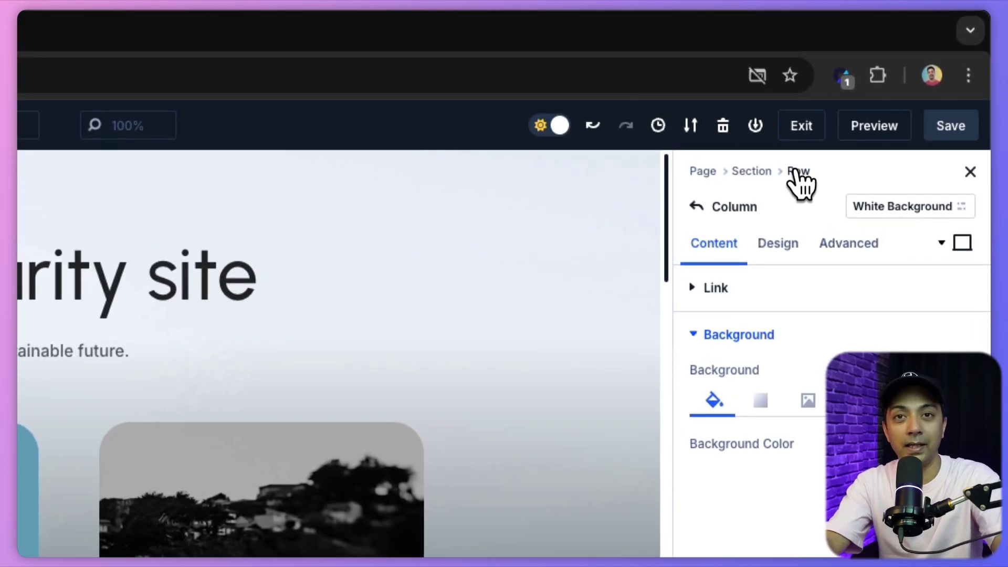
{"action": "left_click", "coordinate": [798, 171]}
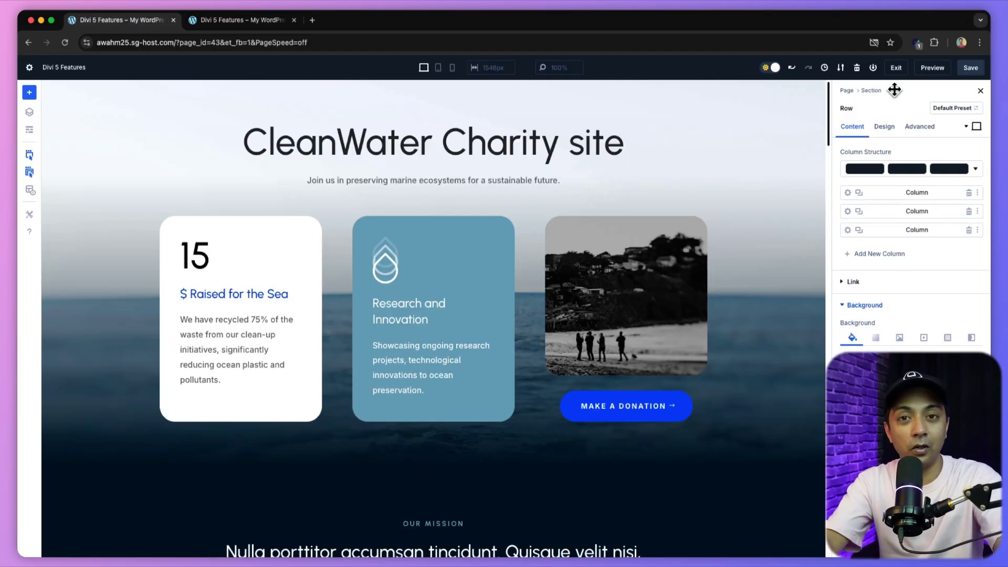
- Go from the coral species text under "Diving into the Numbers" up to its parent column and row settings
{"action": "left_click", "coordinate": [461, 381]}
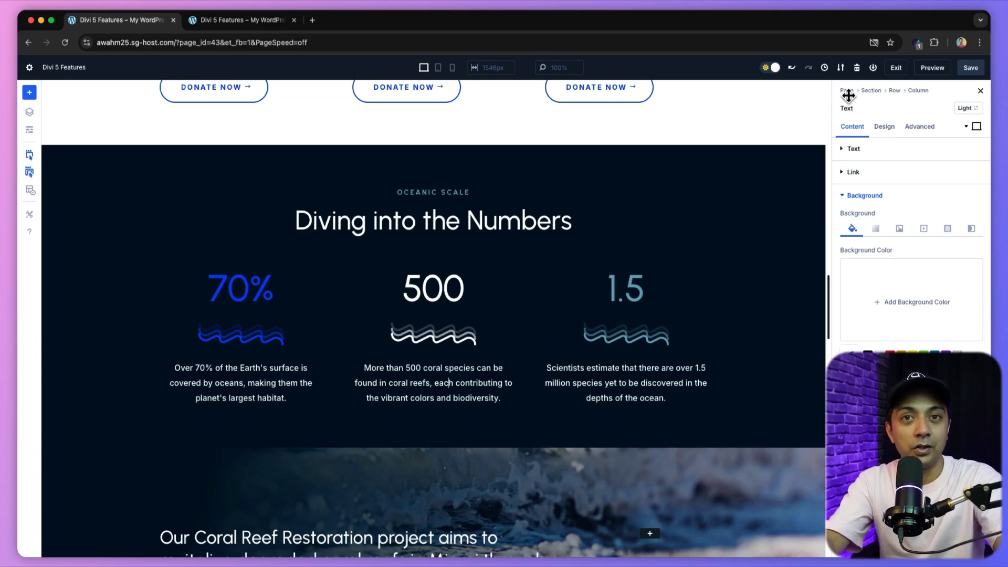
{"action": "left_click", "coordinate": [919, 91]}
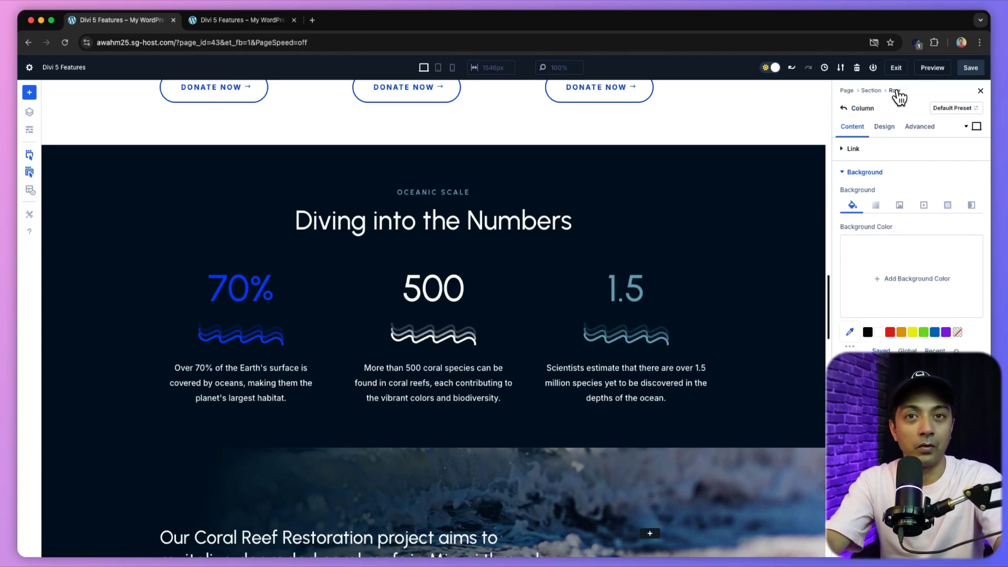
{"action": "left_click", "coordinate": [895, 91]}
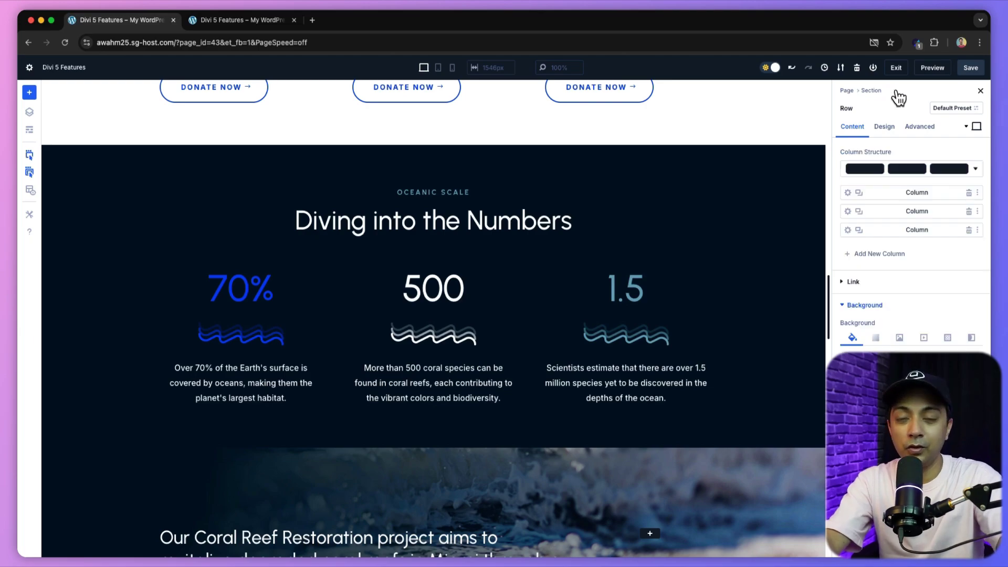
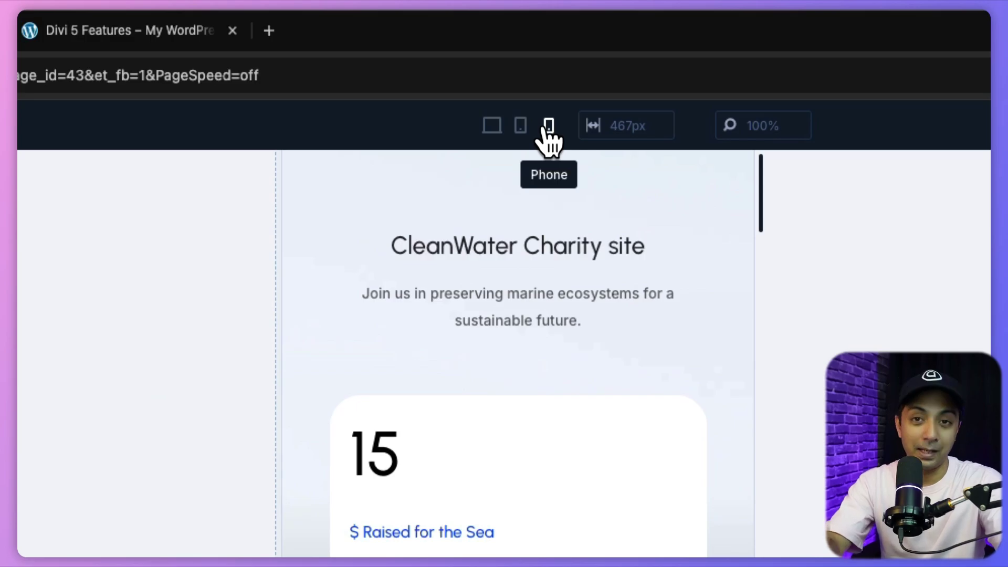
- Return the page to desktop view and try different widths for the settings sidebar, widening it across most of the canvas and narrowing it again
{"action": "left_click", "coordinate": [491, 126]}
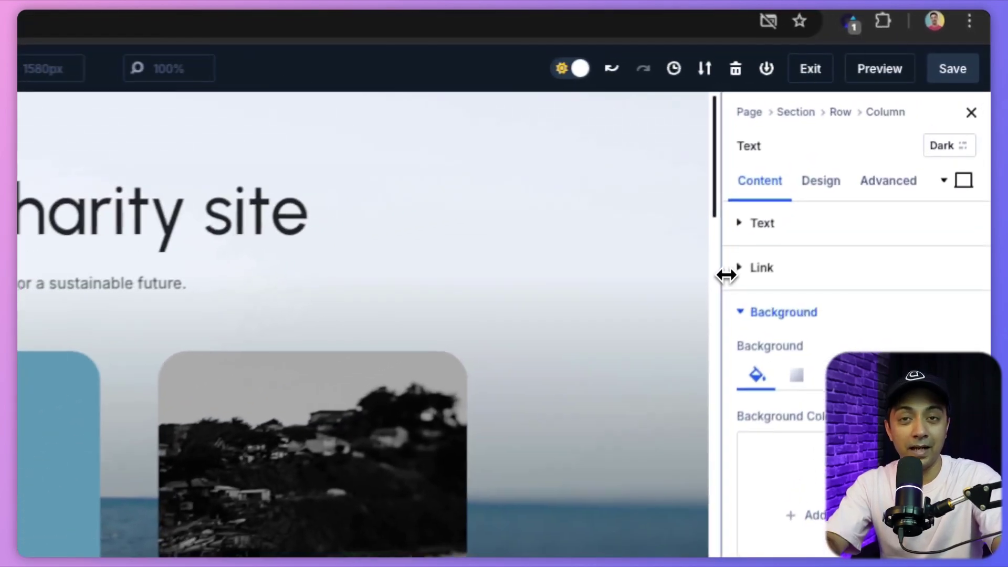
{"action": "left_click_drag", "start_coordinate": [850, 178], "coordinate": [812, 182]}
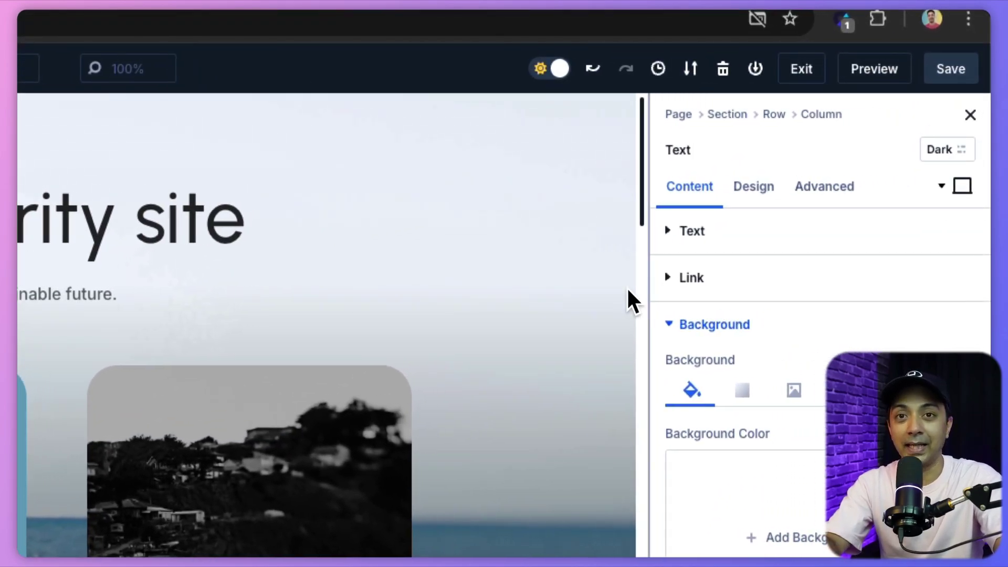
{"action": "left_click_drag", "start_coordinate": [629, 292], "coordinate": [347, 311]}
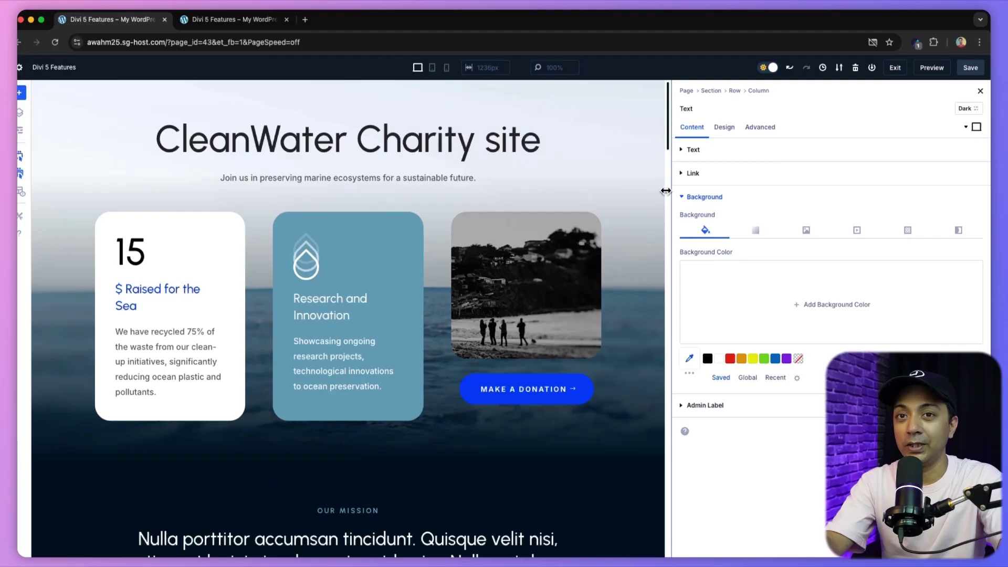
{"action": "left_click_drag", "start_coordinate": [665, 190], "coordinate": [222, 196]}
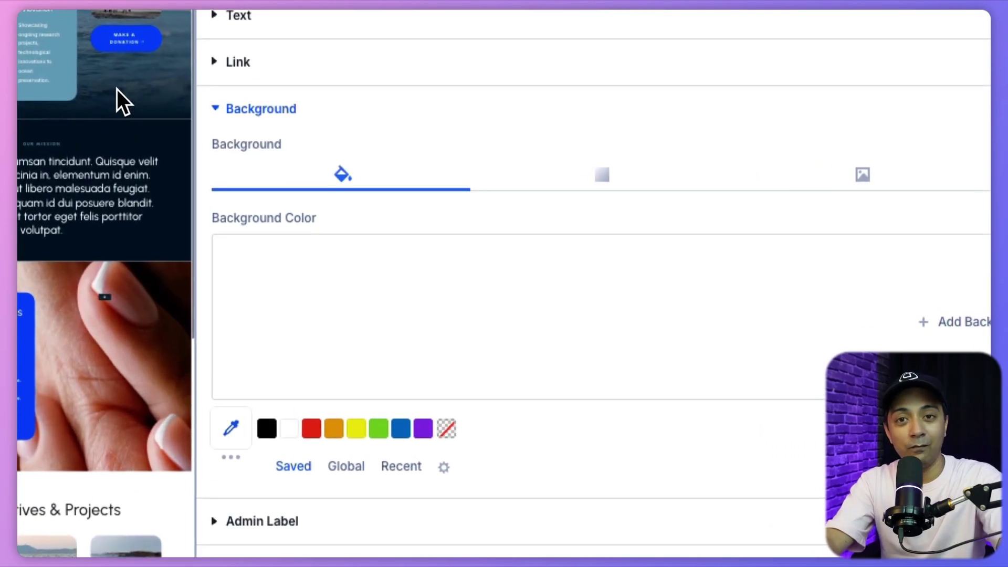
{"action": "left_click_drag", "start_coordinate": [194, 84], "coordinate": [955, 68]}
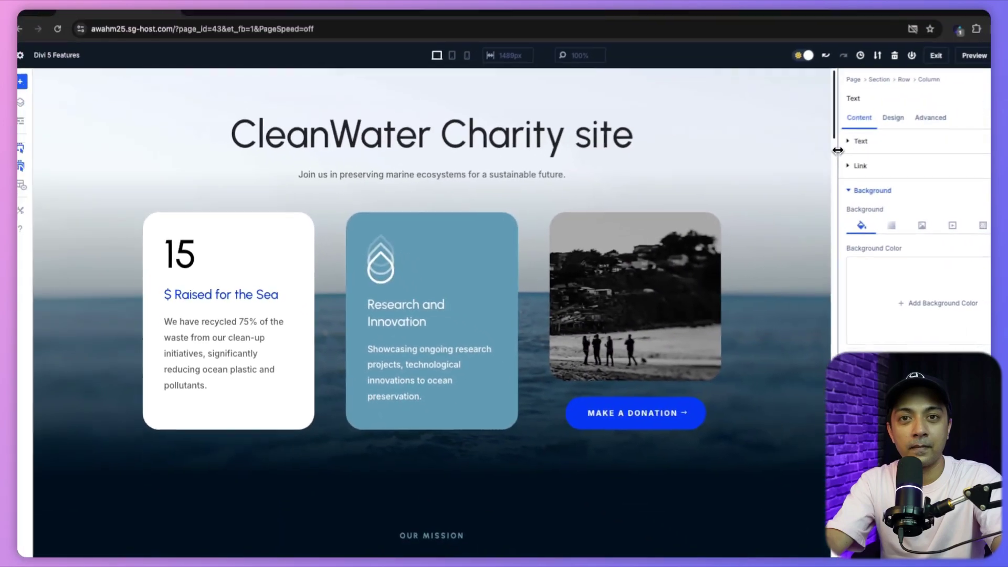
{"action": "left_click_drag", "start_coordinate": [834, 158], "coordinate": [778, 155]}
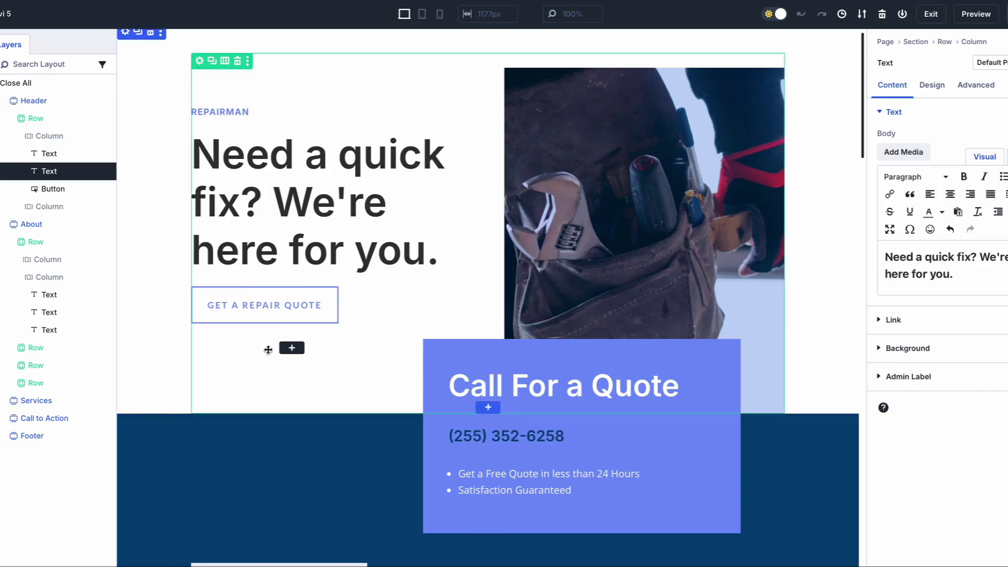
- Duplicate the "Get a Repair Quote" button module in the Header section three times
{"action": "left_click", "coordinate": [213, 297]}
{"action": "left_click", "coordinate": [212, 297]}
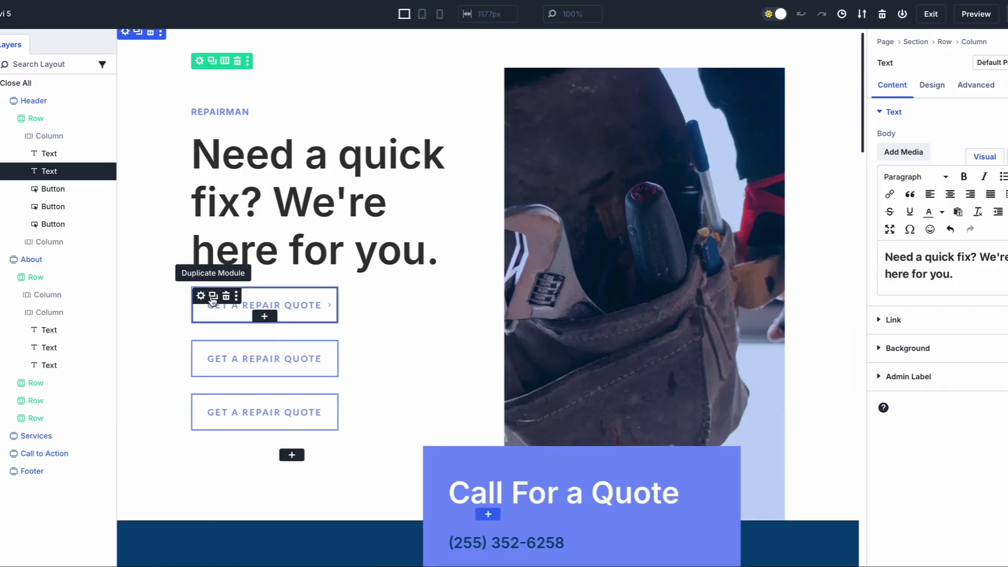
{"action": "left_click", "coordinate": [213, 297]}
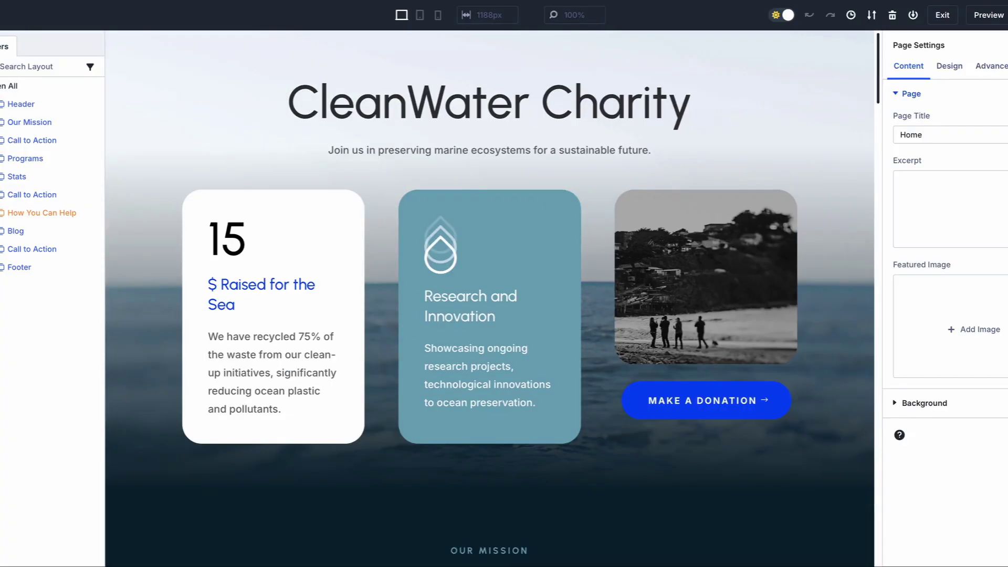
- Move the Layers panel on the CleanWater Charity page to the area below Page Settings
{"action": "left_click_drag", "start_coordinate": [6, 46], "coordinate": [900, 387]}
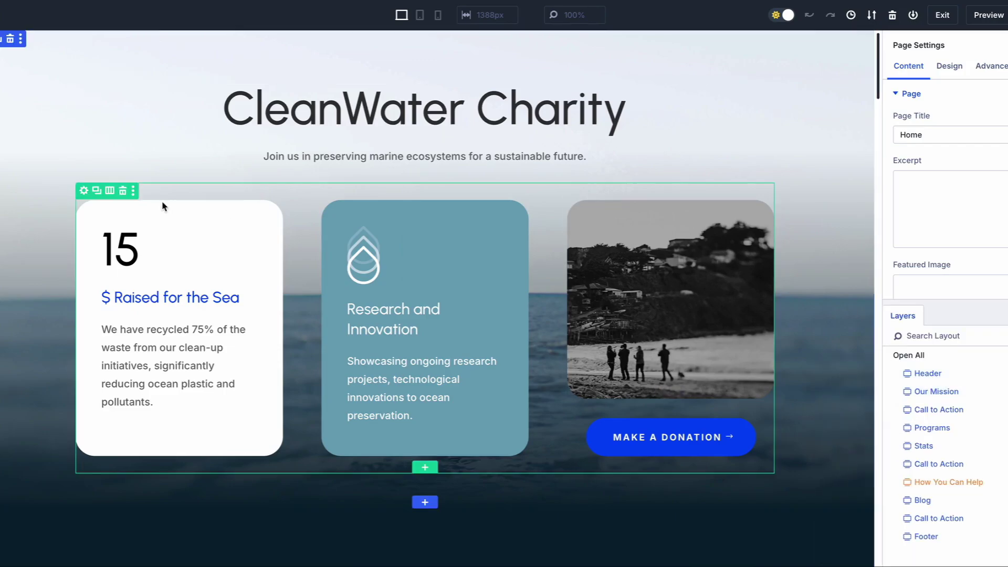
- Open Builder Settings, dock it at the canvas's left edge and group the Layers panel with it as a tab
{"action": "left_click", "coordinate": [6, 198]}
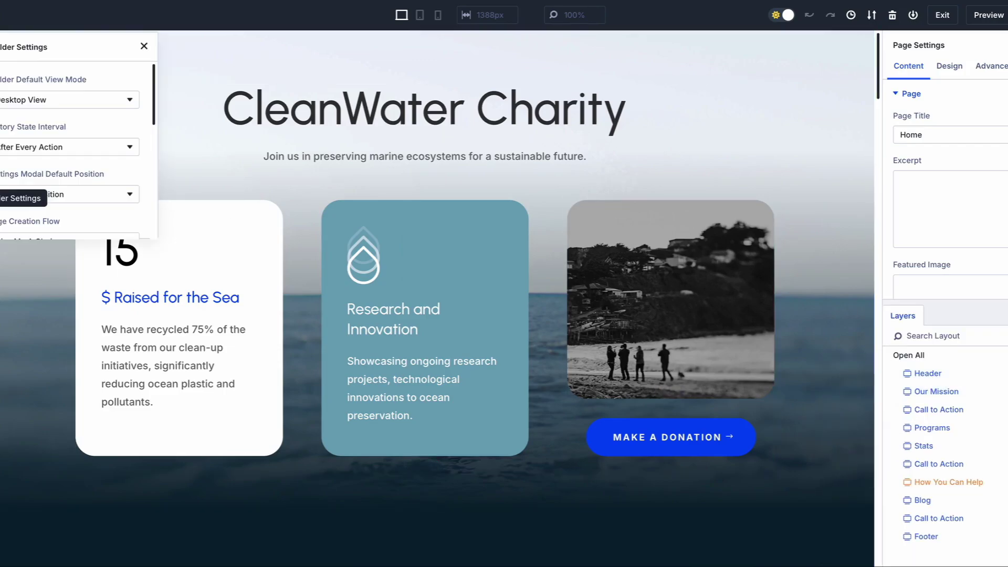
{"action": "left_click_drag", "start_coordinate": [66, 48], "coordinate": [33, 56]}
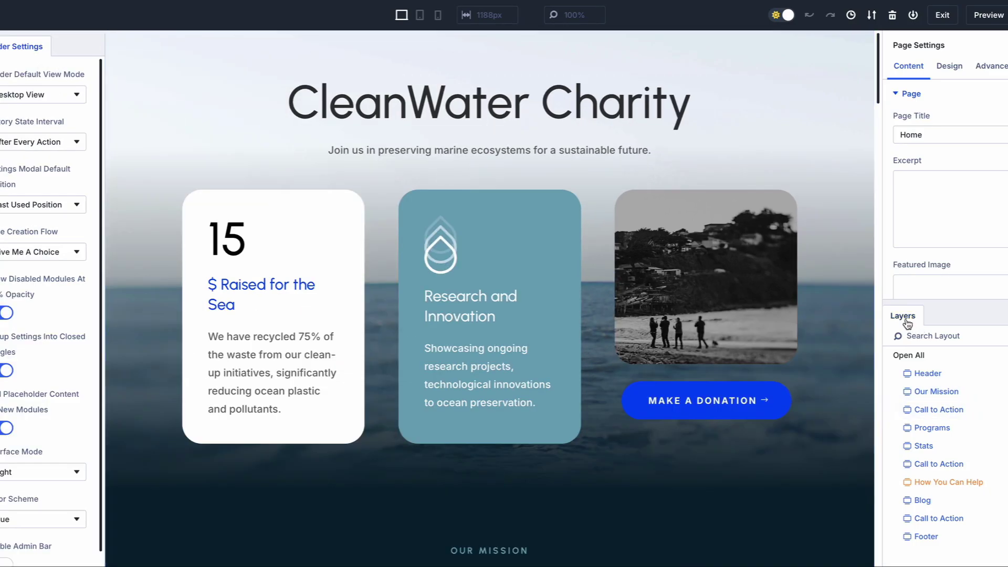
{"action": "left_click_drag", "start_coordinate": [903, 315], "coordinate": [92, 54]}
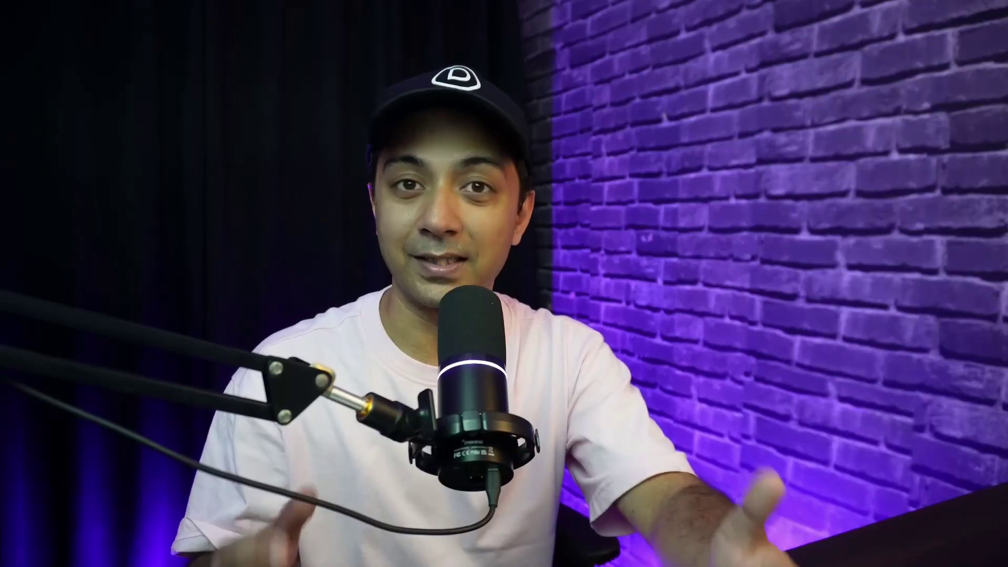